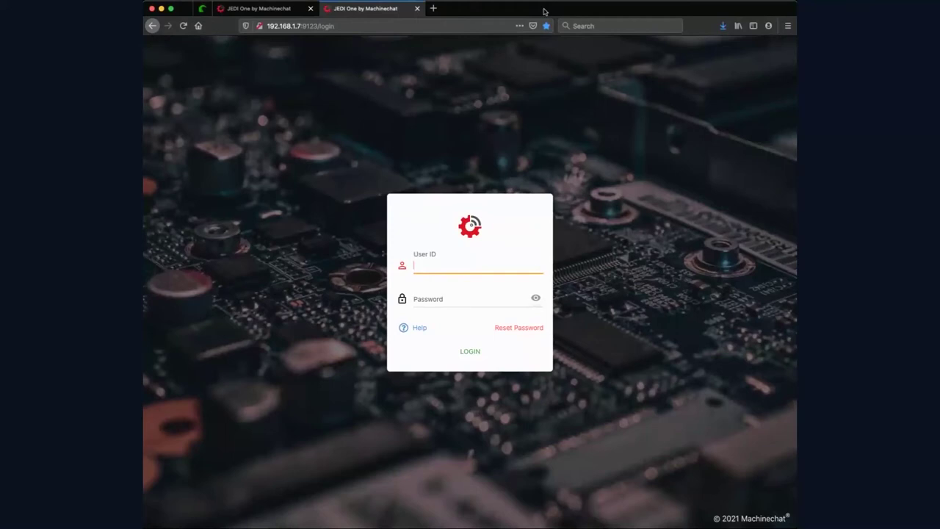
Examine the MQTT Broker data collector's listen, protocol and active target settings on the 192.168.1.51 server, leaving without saving
left_click(277, 9)
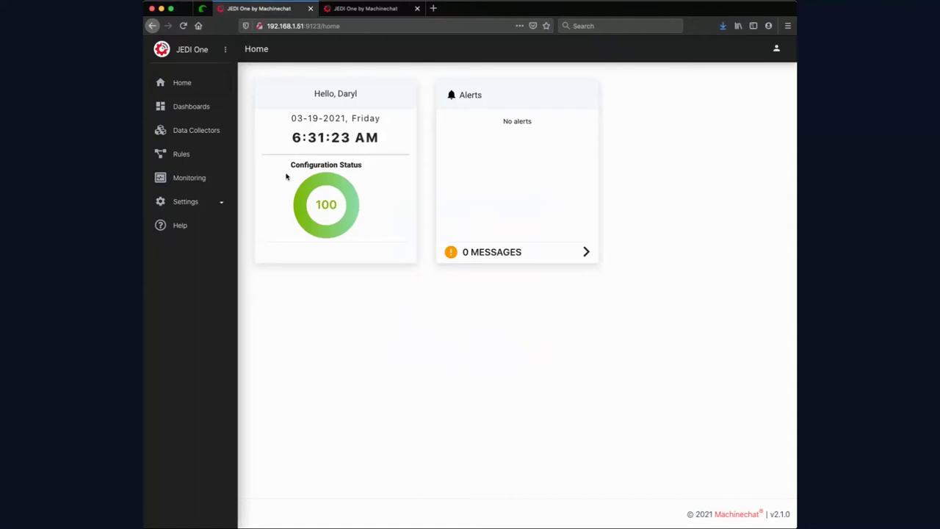
left_click(199, 135)
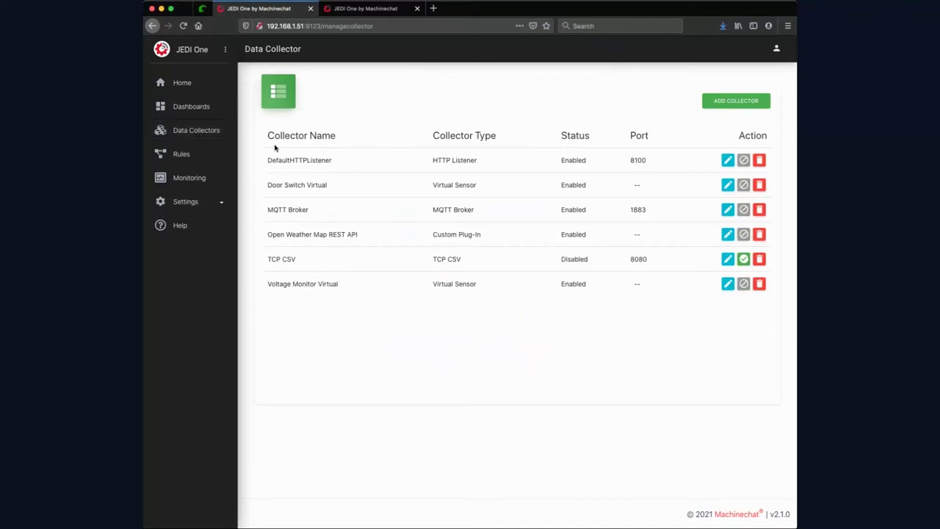
left_click(727, 210)
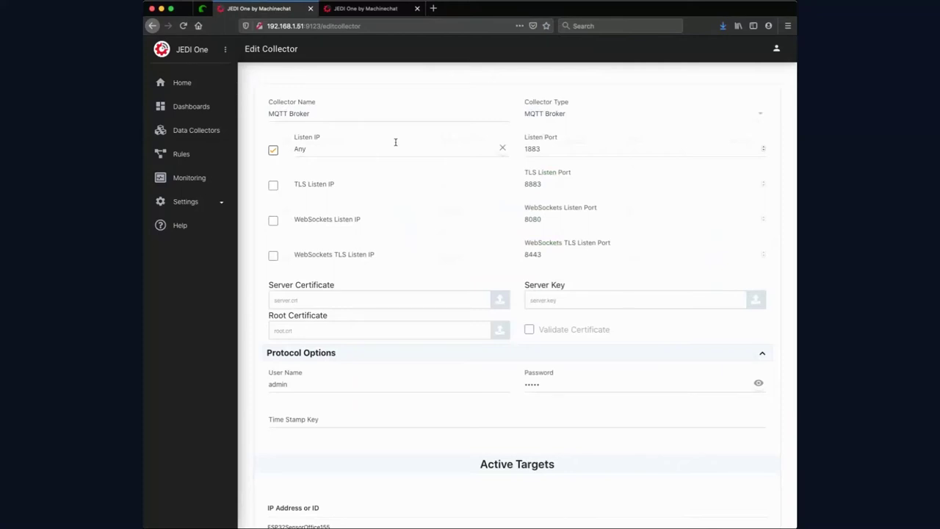
left_click(273, 150)
left_click(272, 150)
scroll(440, 389, "down", 3)
scroll(442, 389, "down", 1)
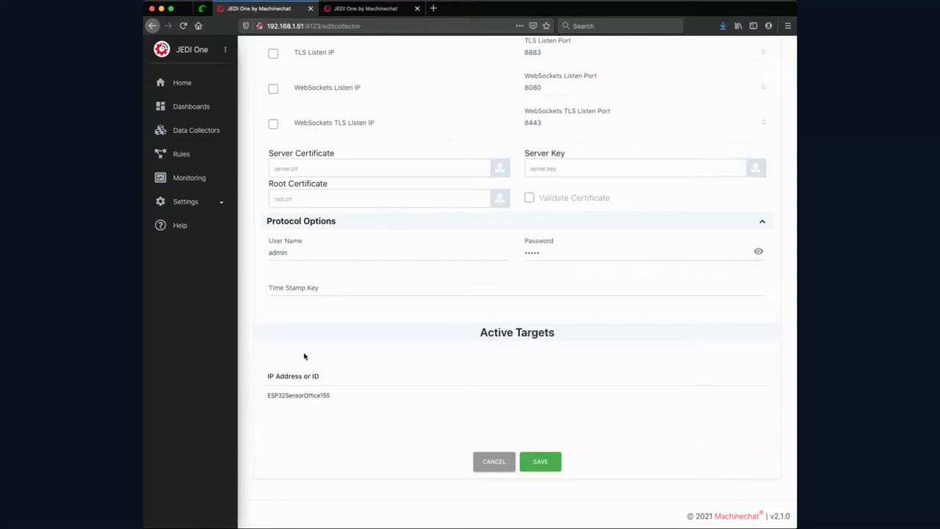
scroll(309, 357, "up", 3)
scroll(314, 359, "down", 3)
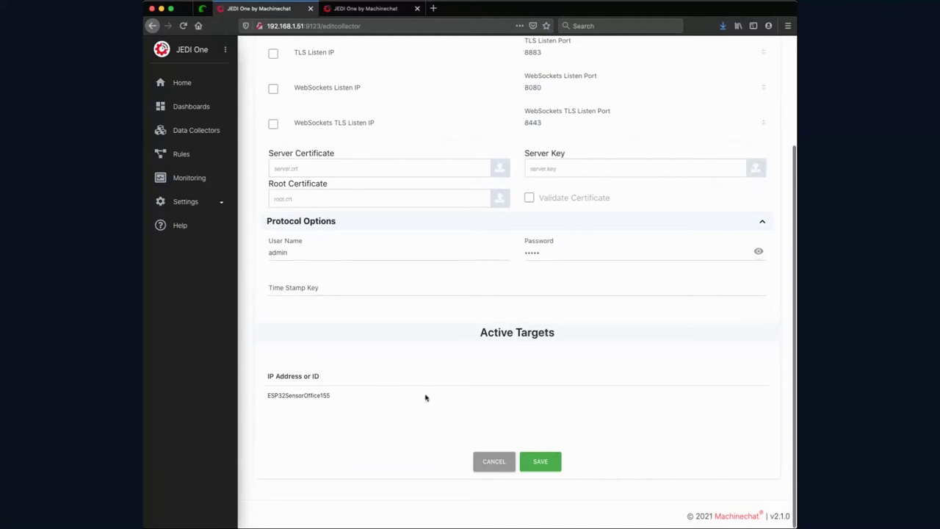
left_click(488, 461)
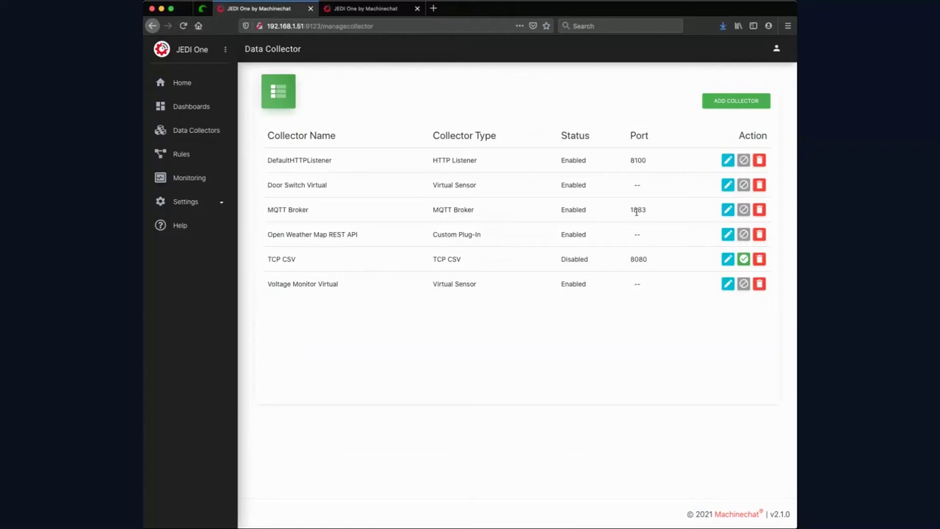
Review the MQTT Broker collector's ports, protocol options and active targets once more, and return to the collector list without saving
left_click(727, 210)
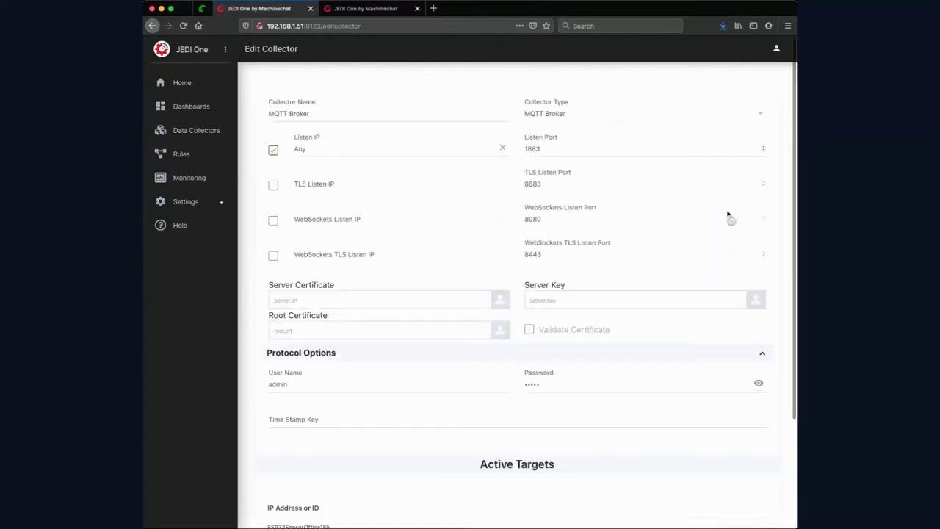
scroll(503, 269, "down", 5)
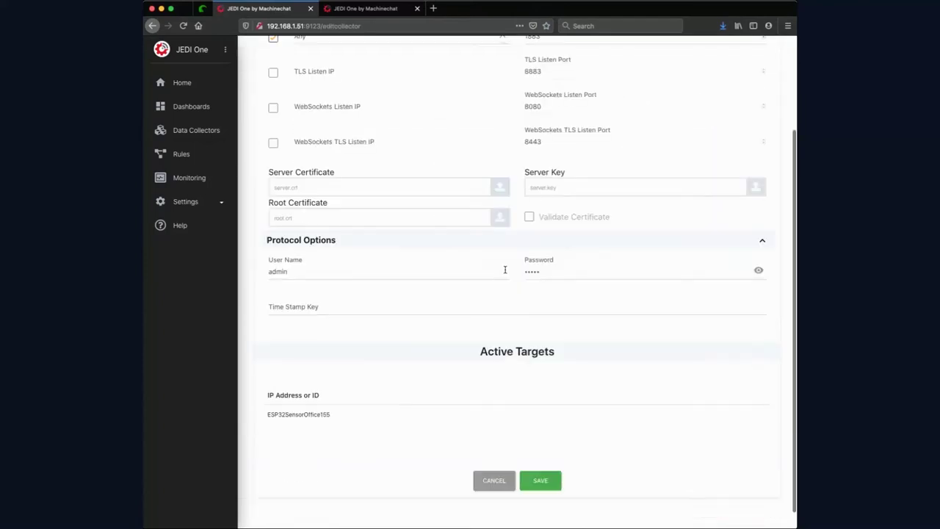
scroll(446, 225, "up", 5)
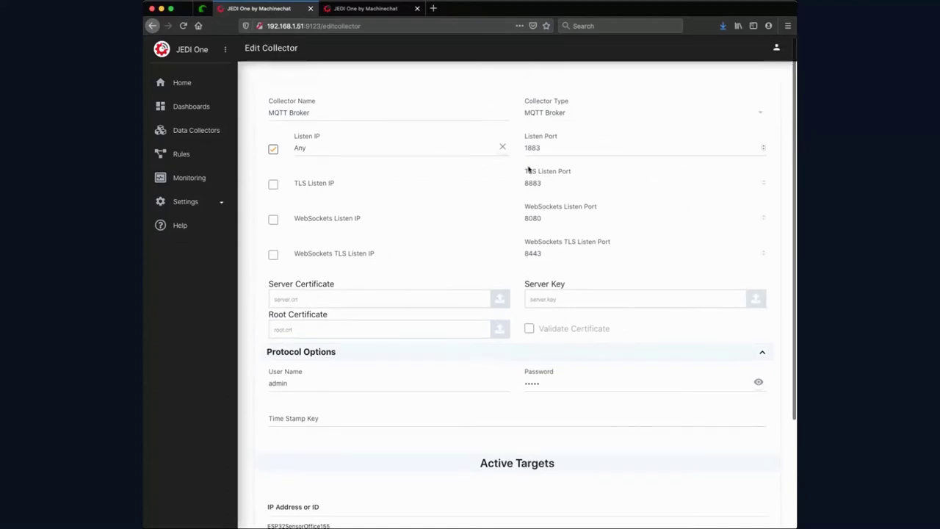
scroll(446, 271, "down", 5)
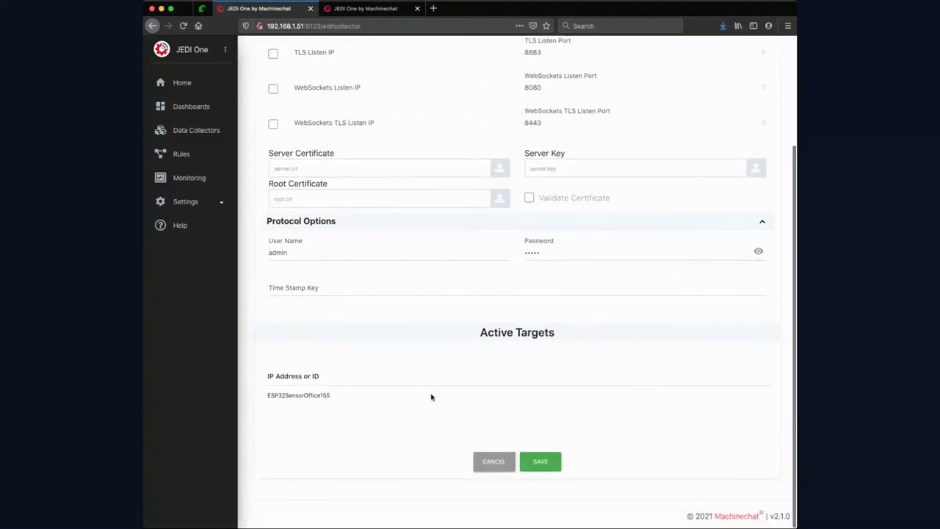
left_click(493, 462)
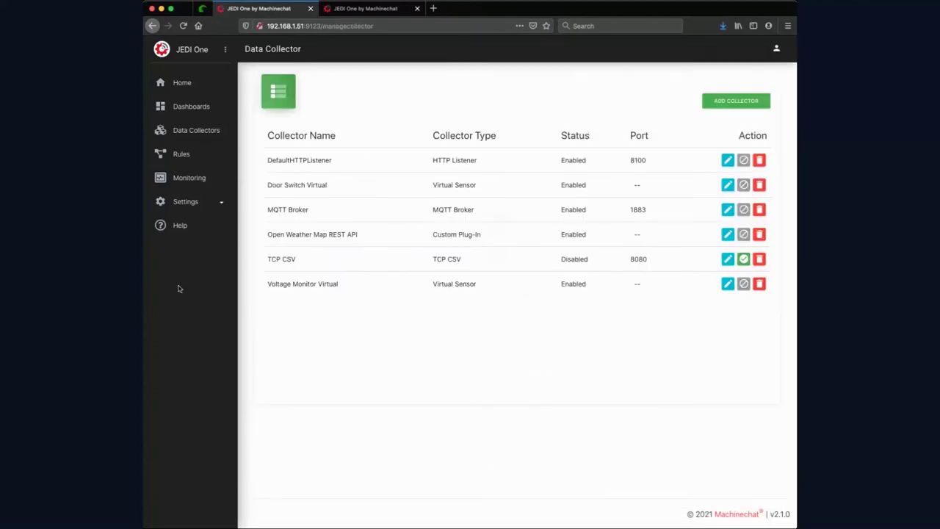
View the monitoring targets and inspect the trigger duration and time window options of the rule "Send Notification if Office Temp below 70F"
left_click(202, 178)
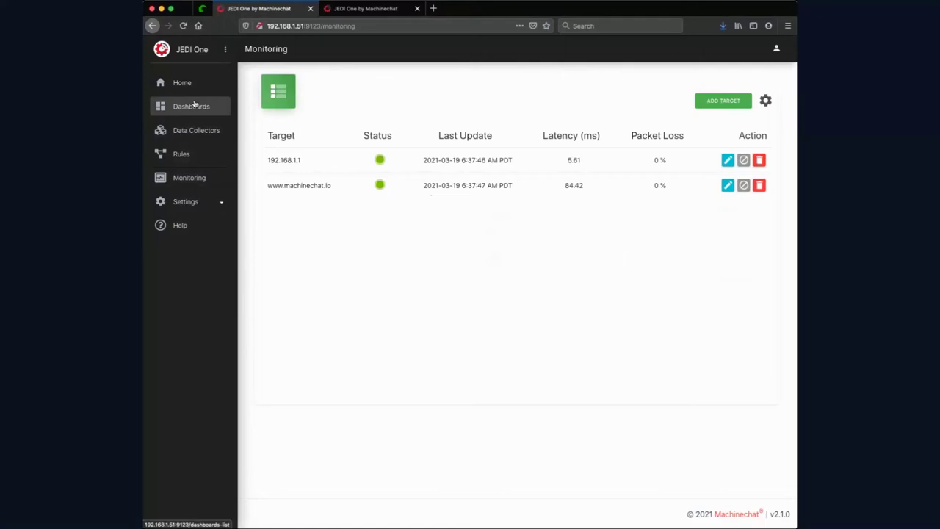
left_click(186, 154)
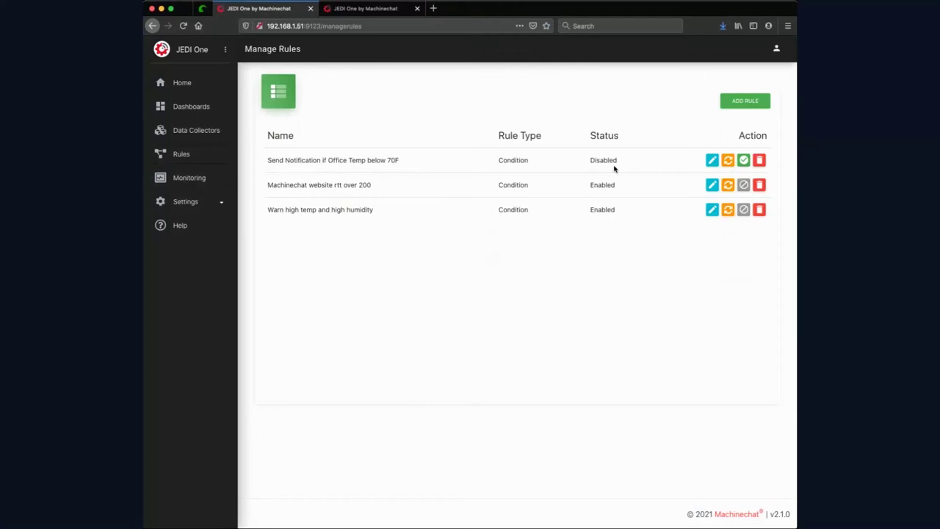
left_click(711, 160)
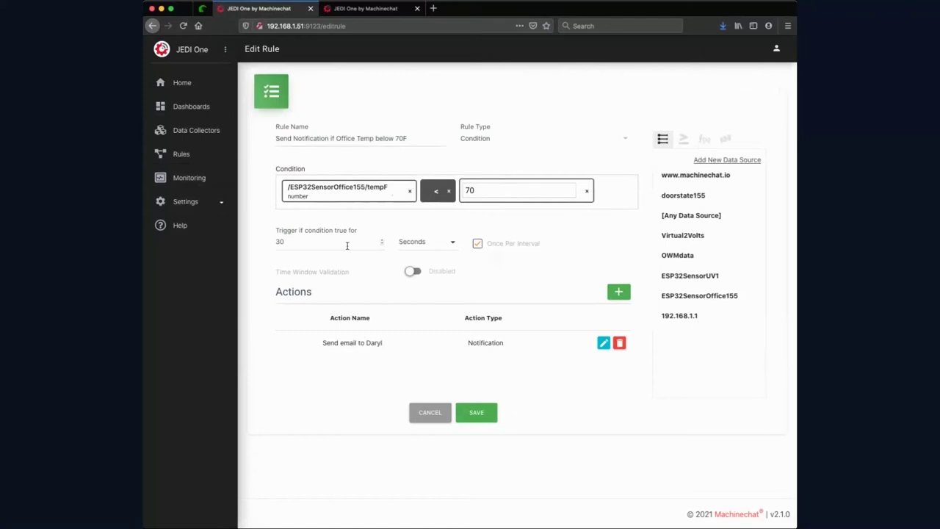
left_click(453, 245)
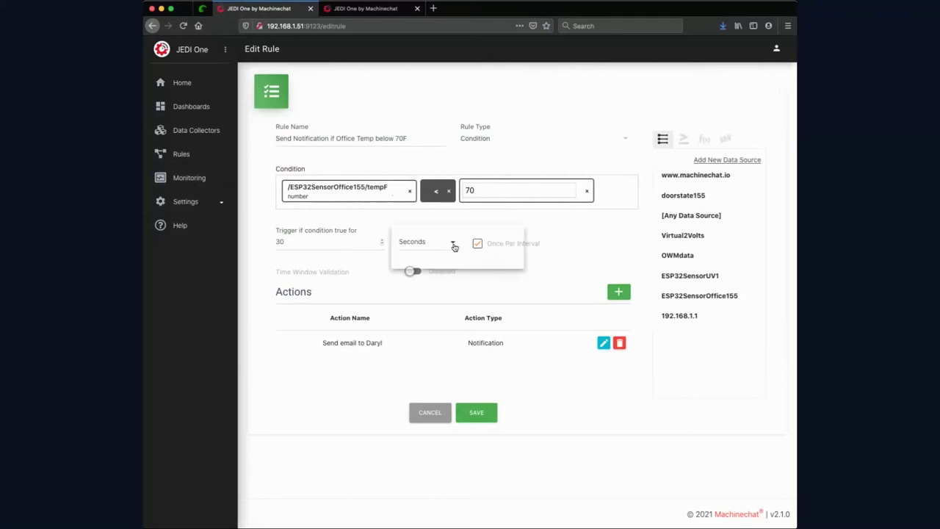
left_click(454, 248)
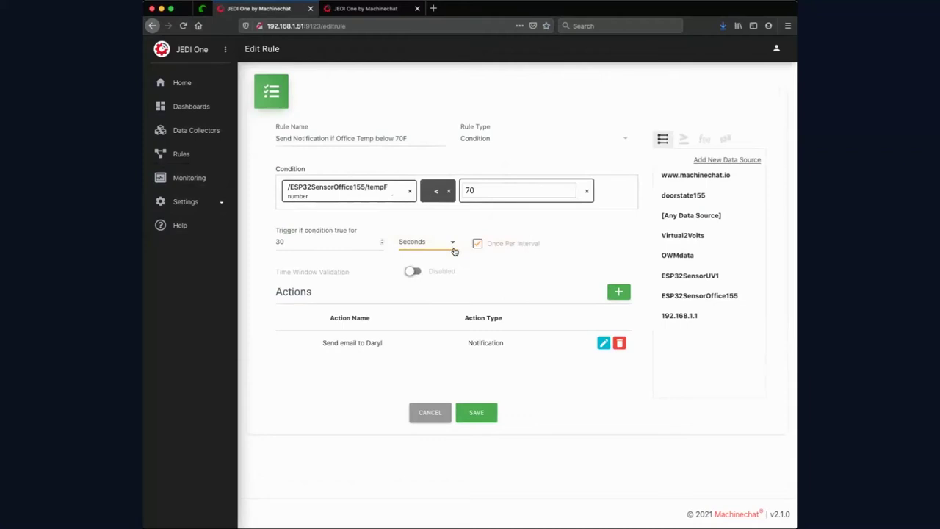
left_click(416, 272)
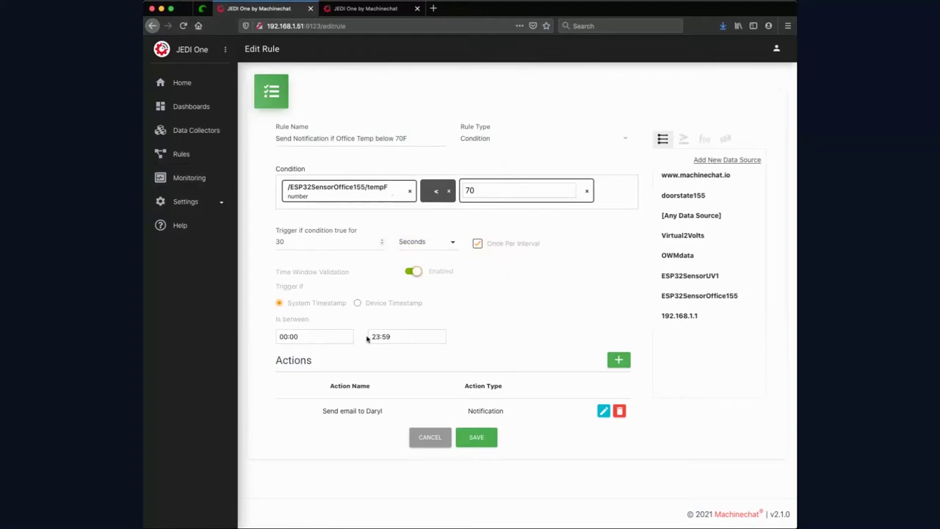
left_click(410, 272)
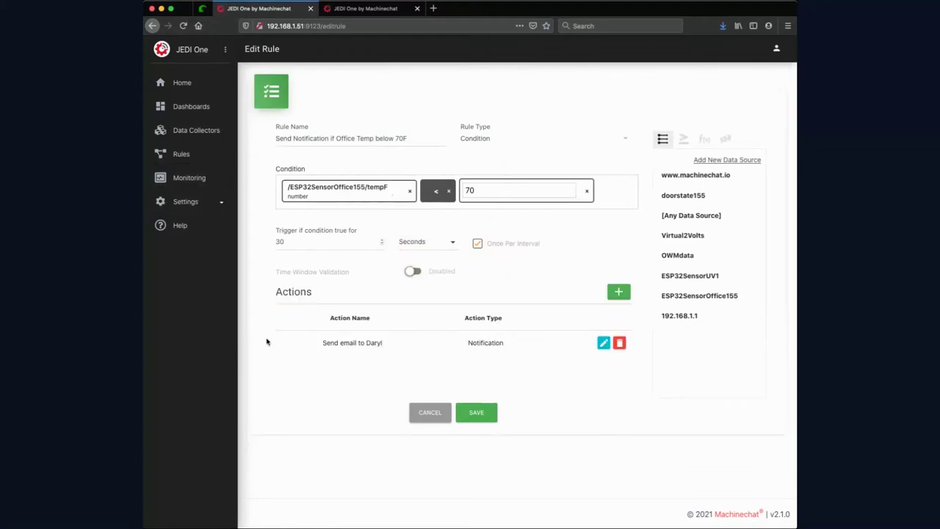
Inspect the office temperature rule's email notification action and leave the rule without saving
left_click(603, 343)
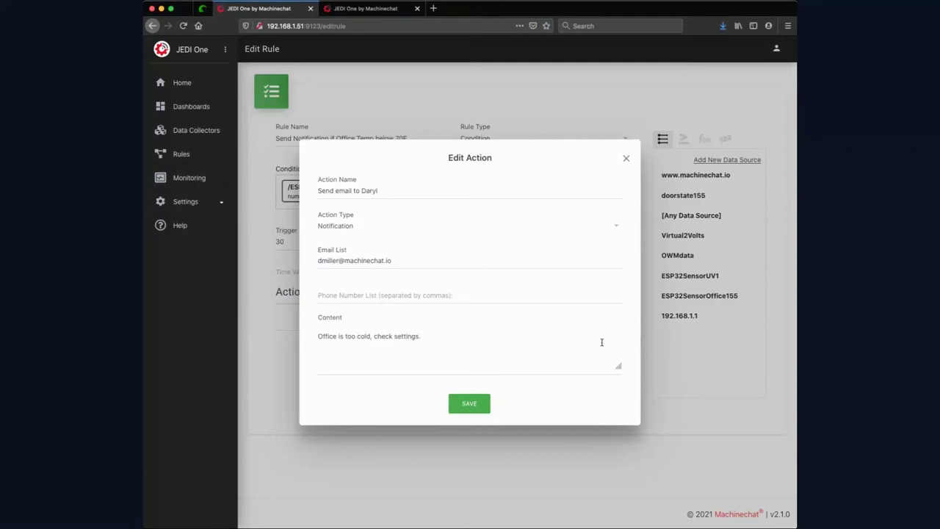
left_click(626, 159)
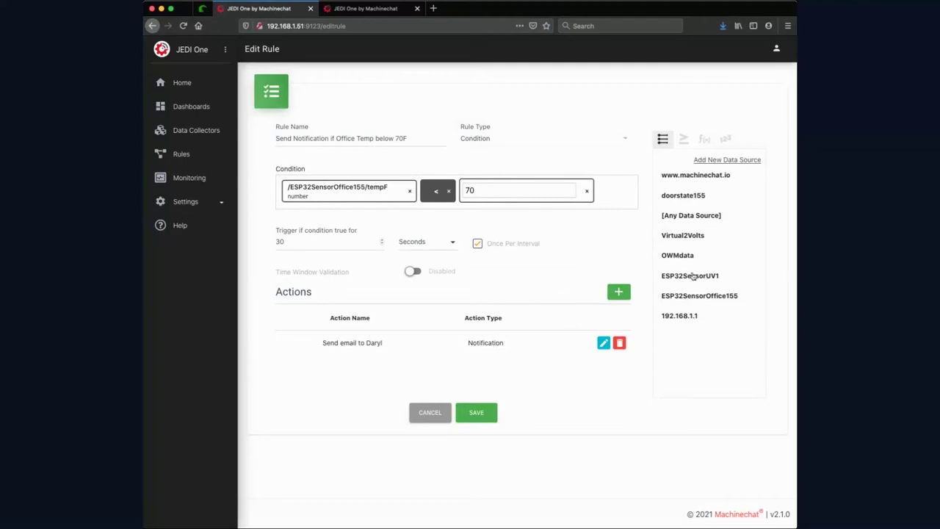
left_click(434, 419)
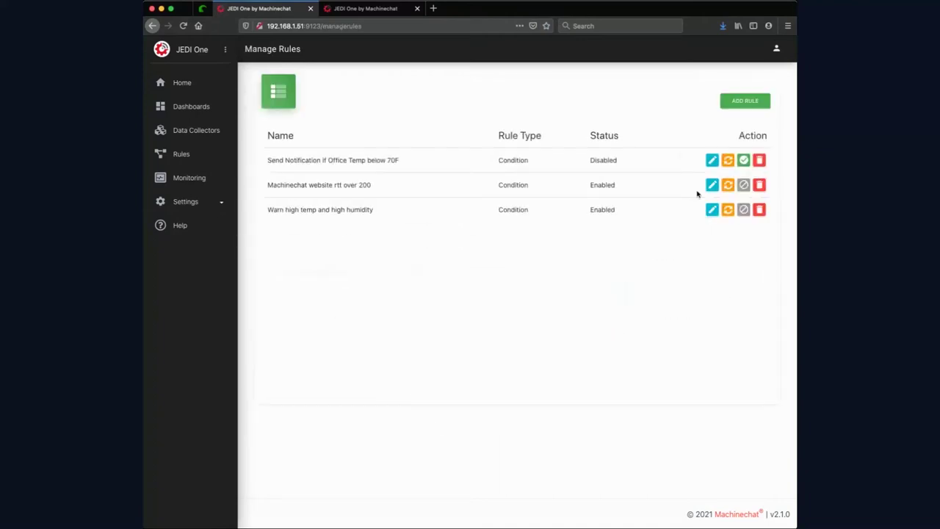
Start a new rule named "Test rule" with the rule type Condition
left_click(746, 103)
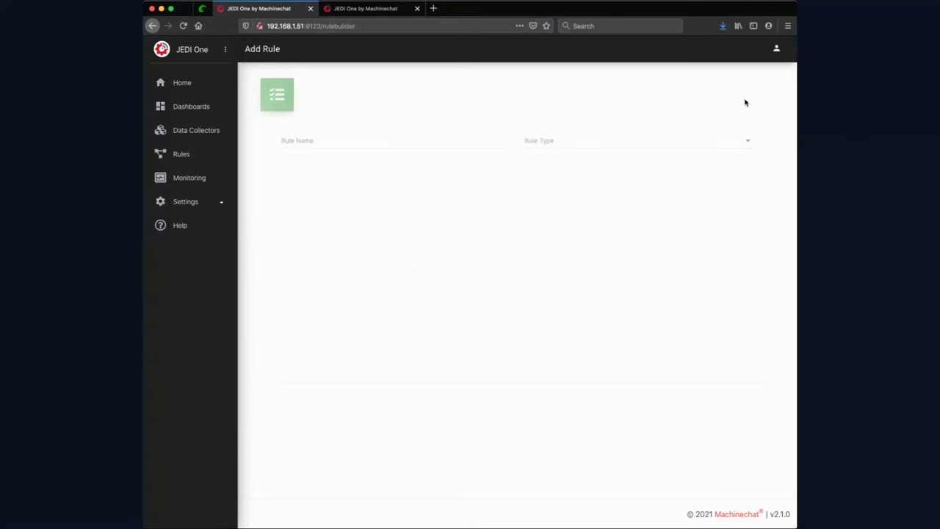
left_click(406, 136)
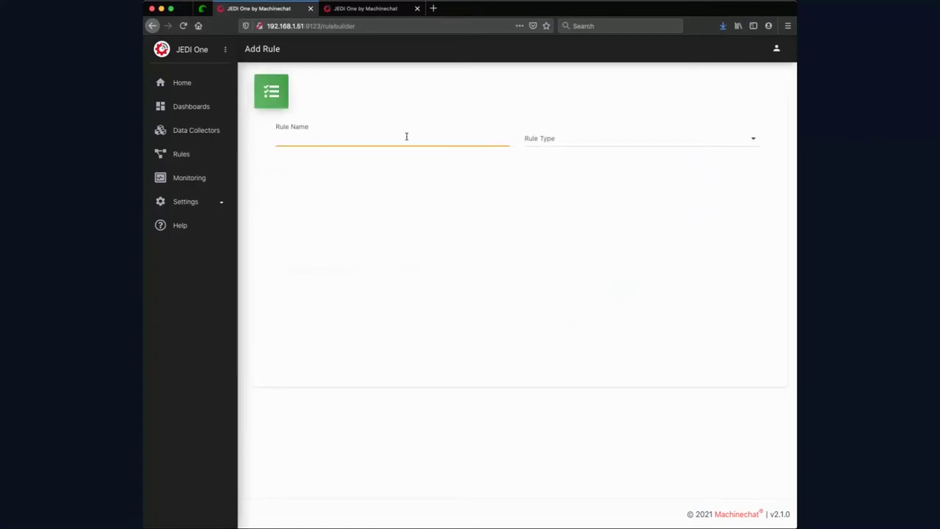
type("Test rule")
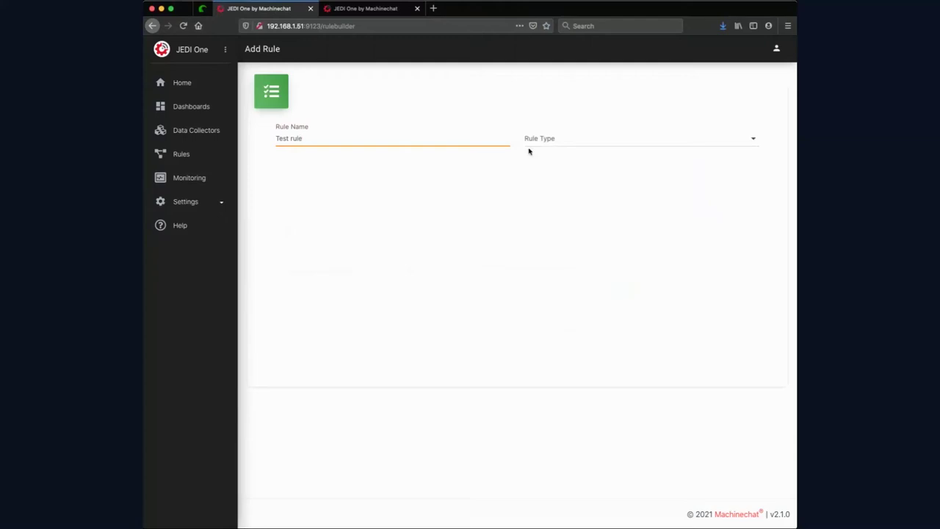
left_click(536, 144)
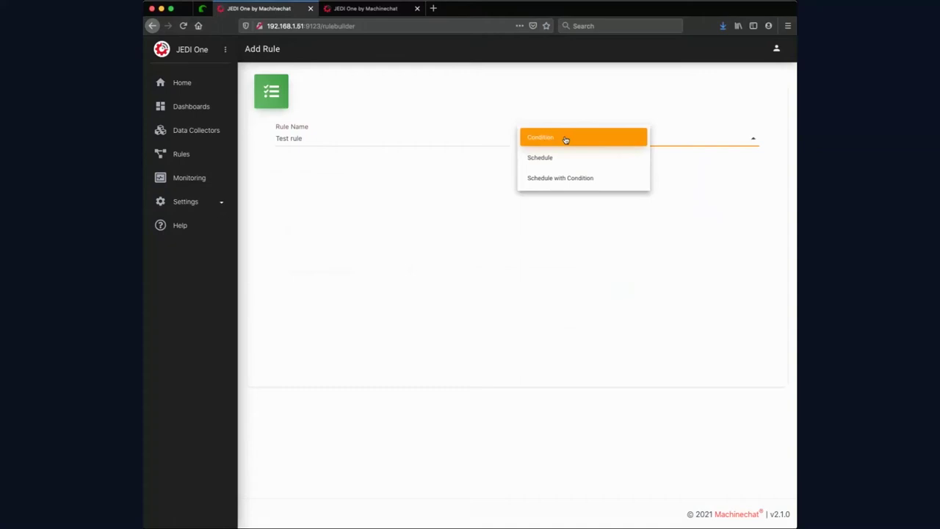
left_click(566, 138)
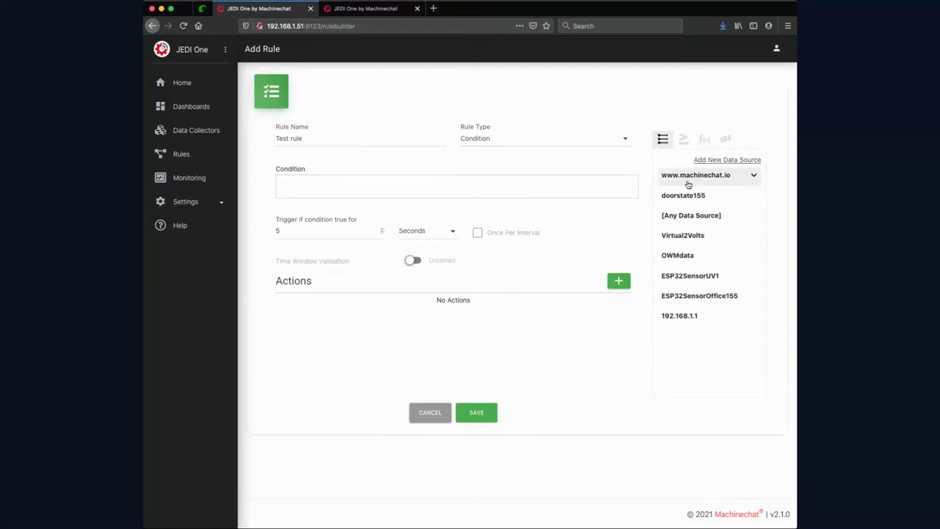
Build the rule condition so that humi from ESP32SensorOffice155 is greater than the number 80
left_click(696, 297)
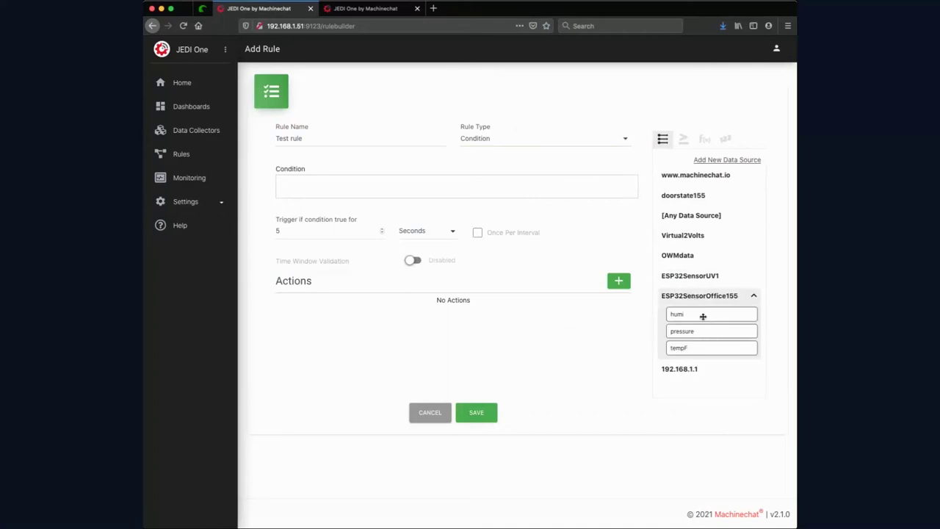
left_click_drag(497, 210, 439, 193)
left_click(685, 140)
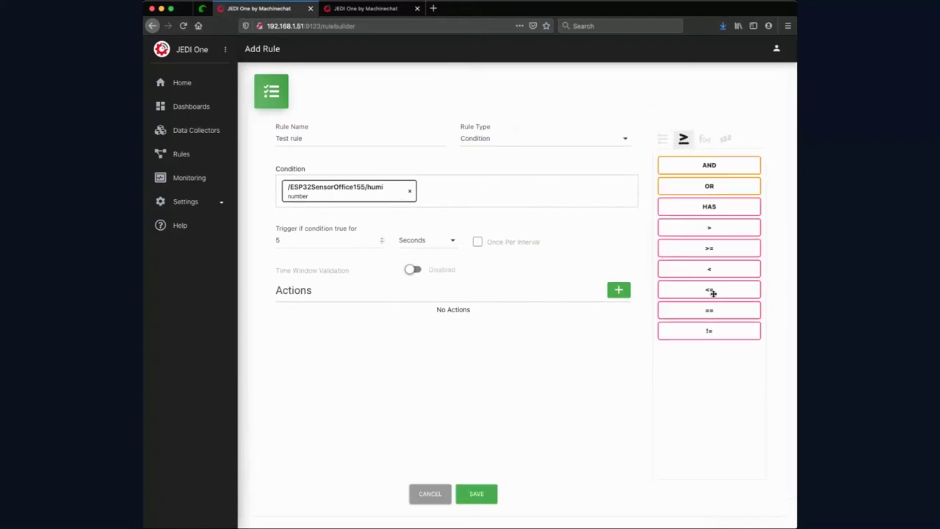
left_click_drag(603, 206, 565, 195)
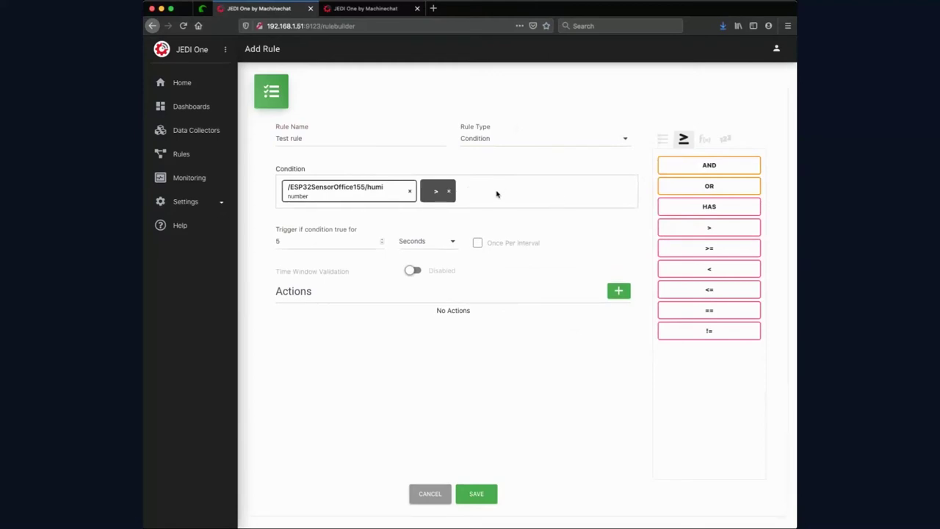
left_click(726, 138)
left_click_drag(712, 164, 615, 186)
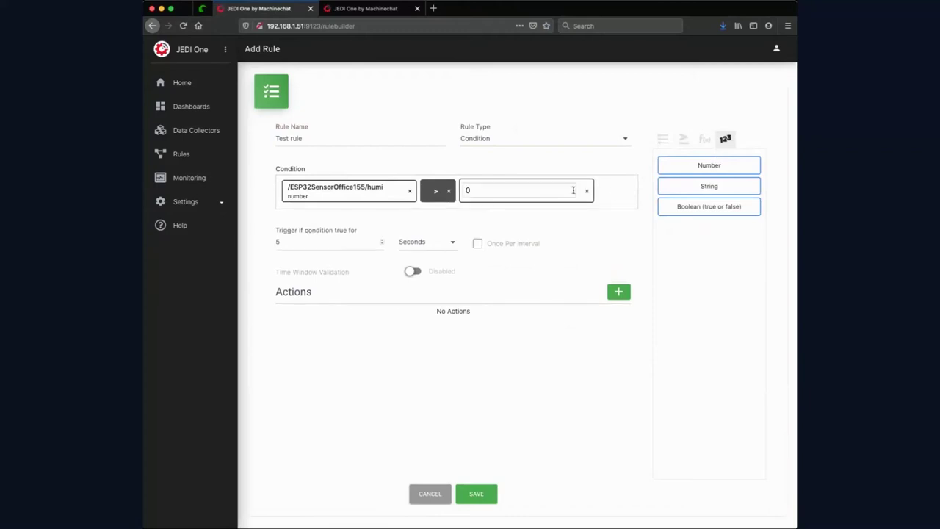
left_click(569, 189)
key("BackSpace")
type("80")
left_click(613, 197)
Set the rule to trigger when the condition is true for 30 minutes
left_click(453, 243)
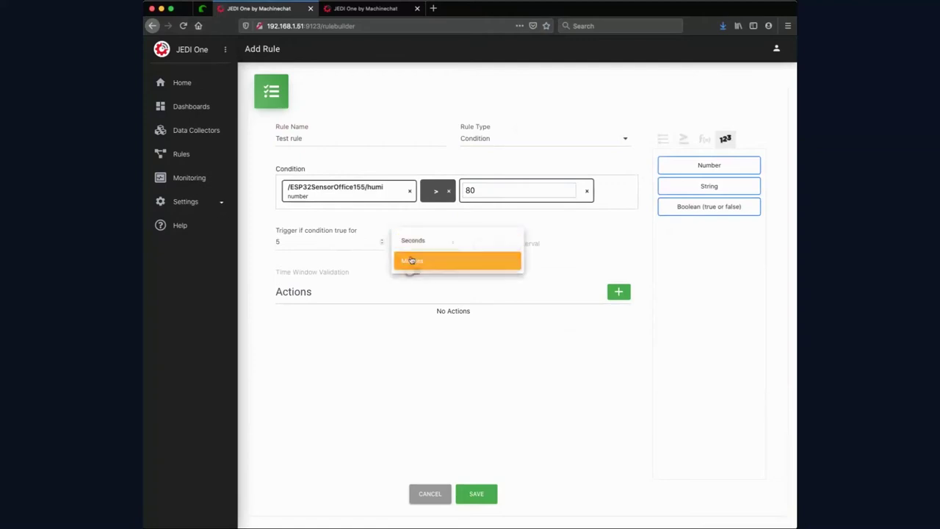
left_click(411, 260)
left_click(355, 242)
key("BackSpace")
type("30")
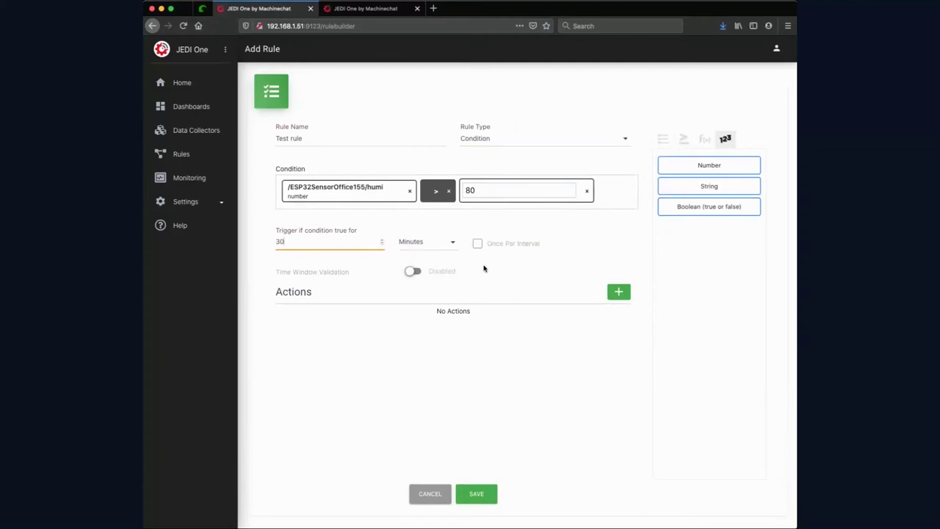
Draft a rule action named "action1" with the type Notification, and discard both the action and the test rule
left_click(617, 292)
left_click(536, 270)
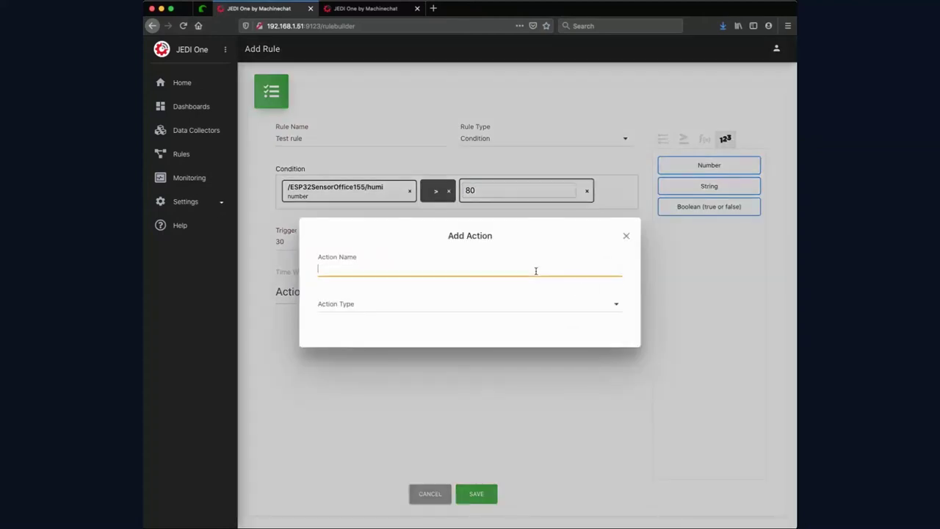
type("action")
left_click(542, 299)
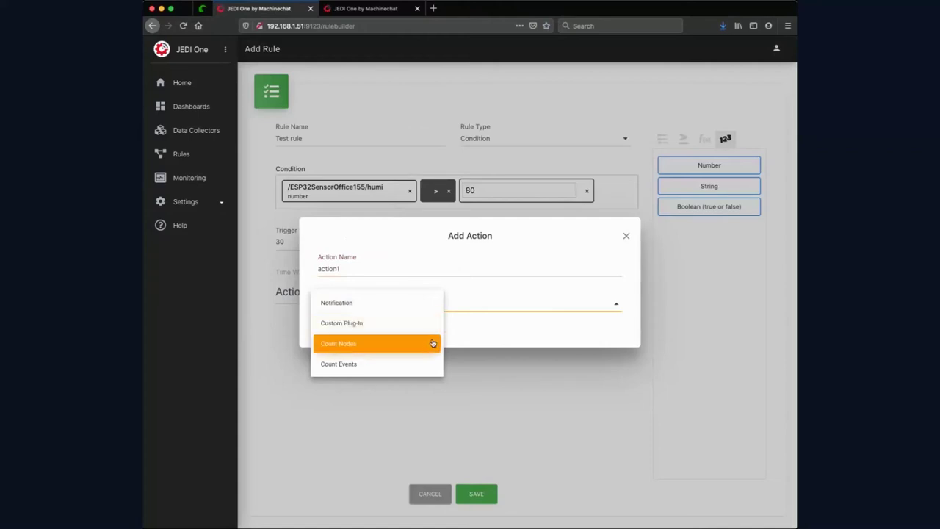
left_click(358, 303)
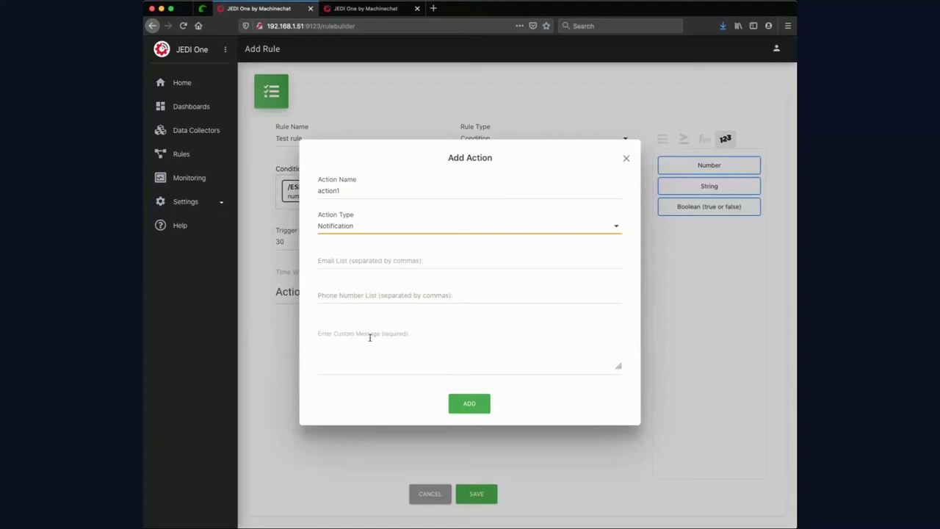
left_click(625, 157)
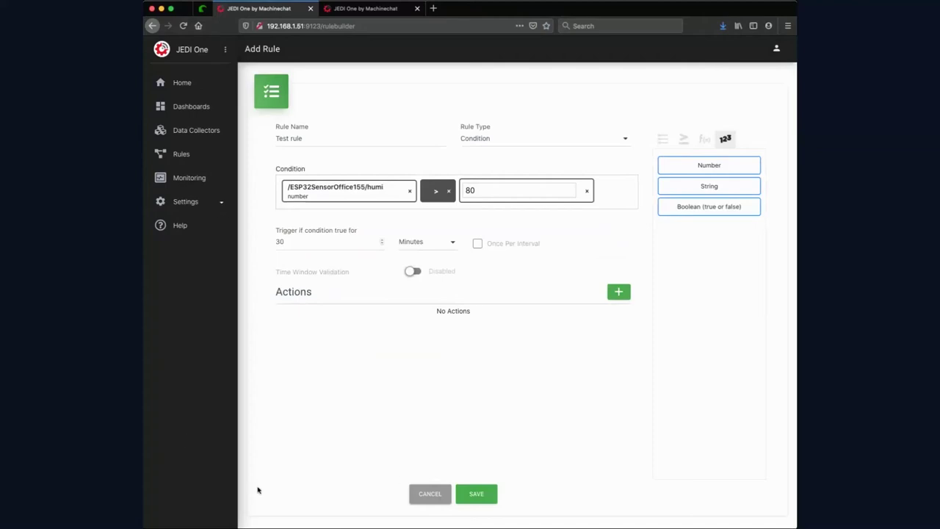
left_click(429, 494)
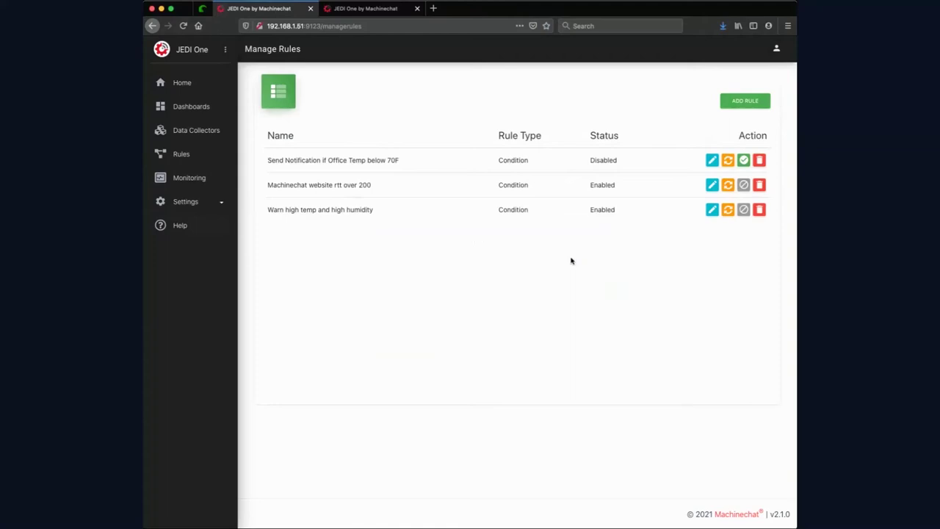
Open the Device Dashboard and review its refresh interval and property selection without changing them
left_click(162, 106)
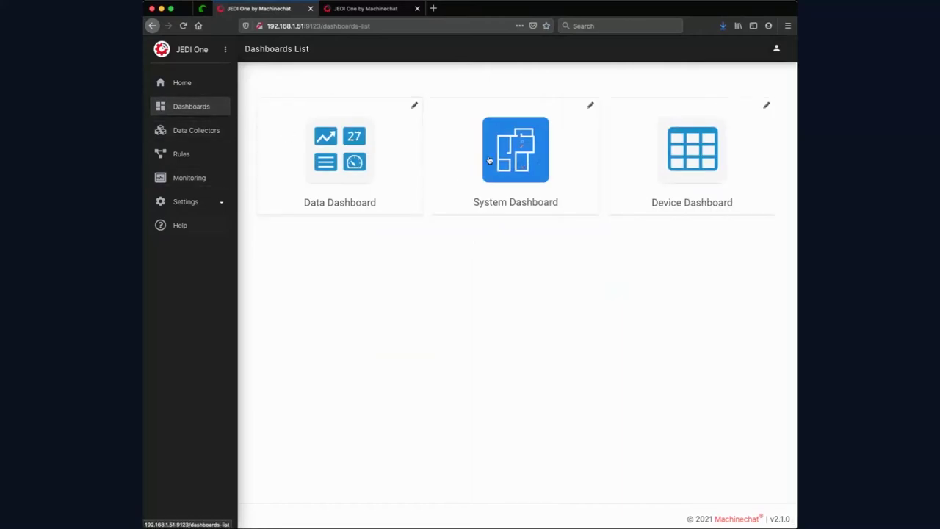
left_click(691, 172)
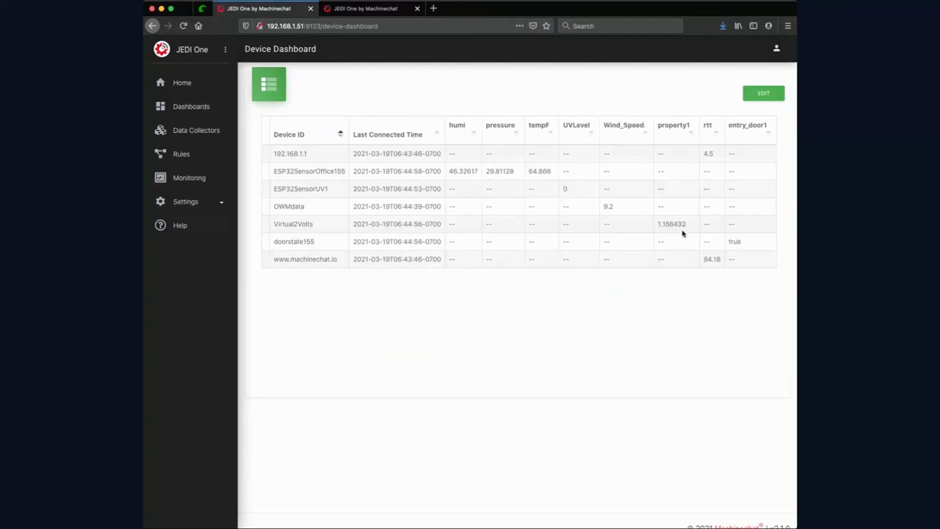
left_click(760, 96)
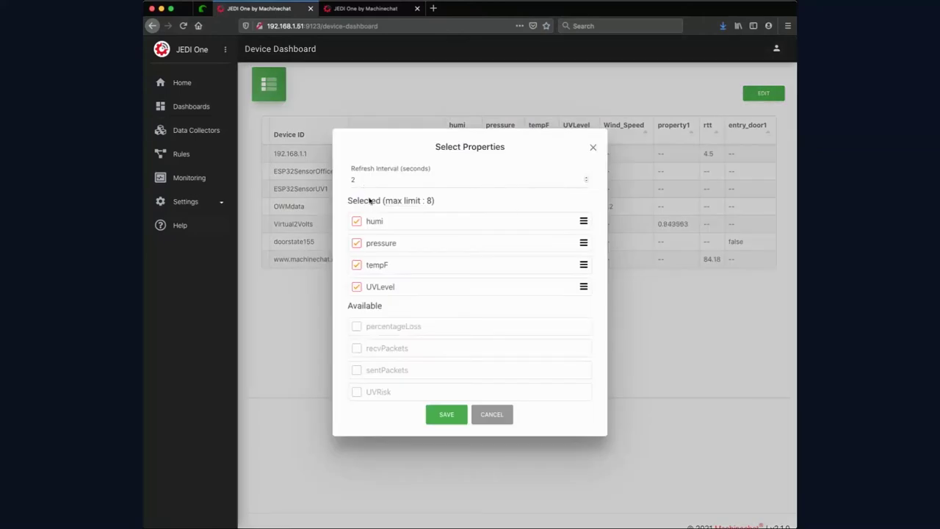
left_click(484, 416)
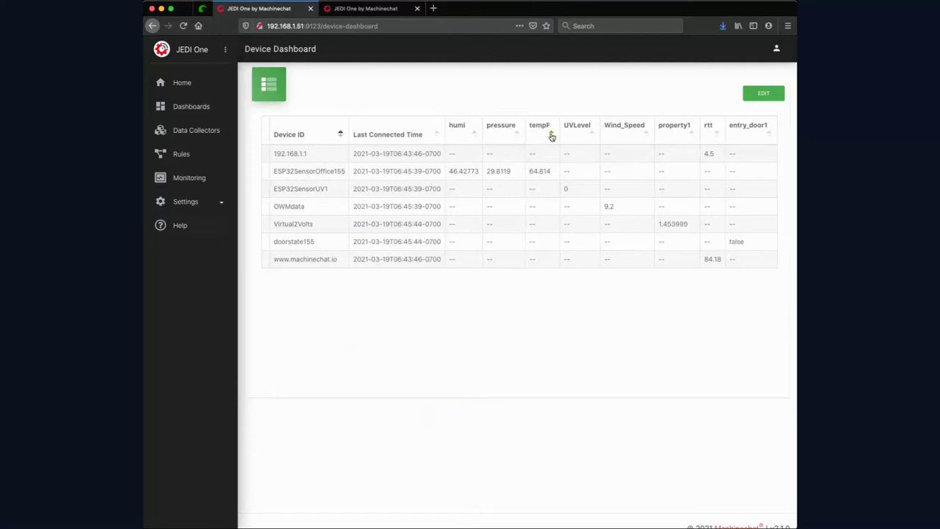
Sort the Device Dashboard table by tempF, switching the sort direction back and forth
left_click(551, 134)
left_click(551, 134)
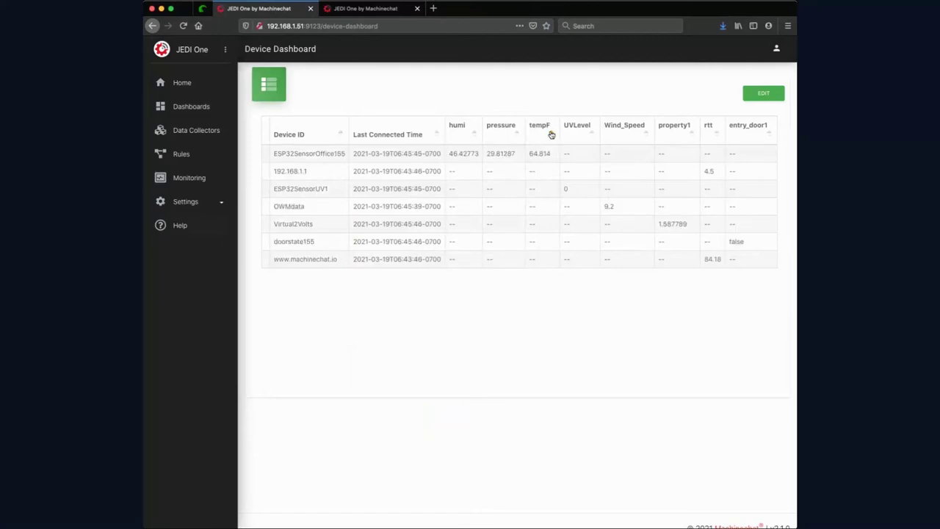
left_click(552, 134)
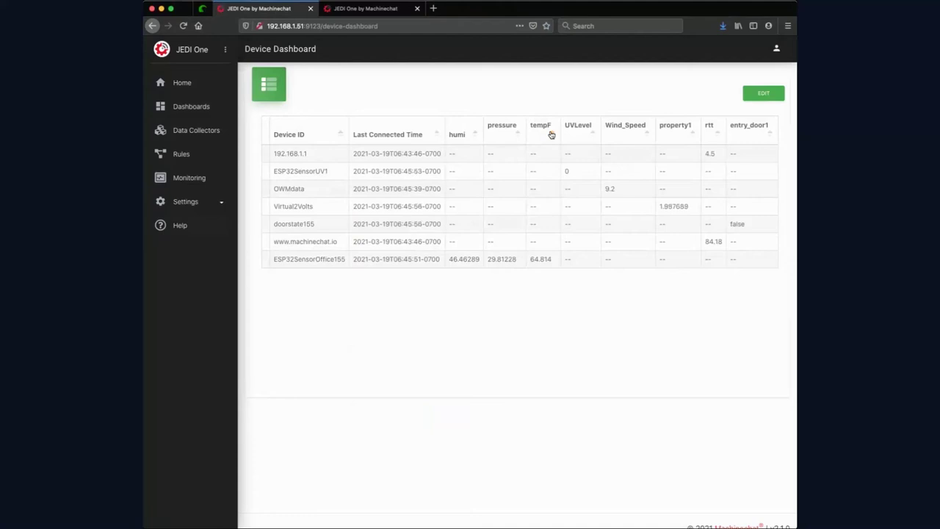
left_click(551, 134)
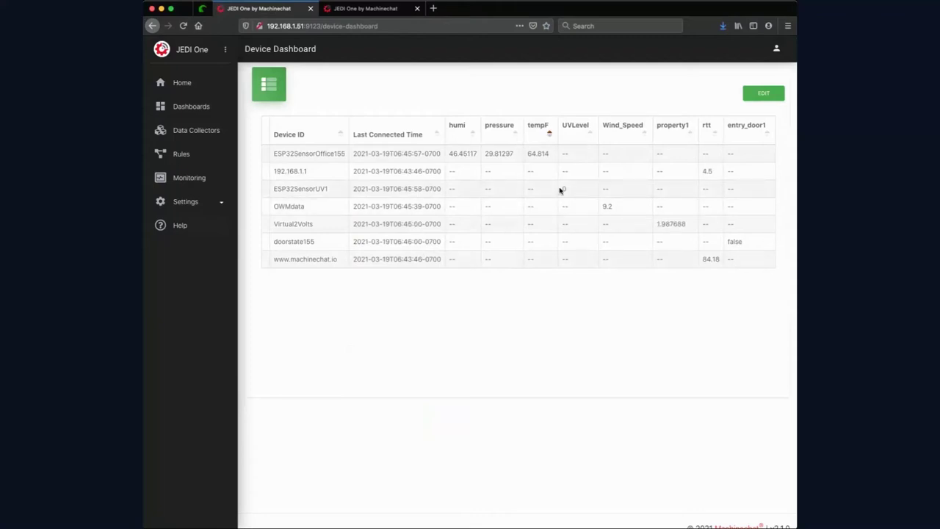
On the Data Dashboard, show yesterday's data in the Office155 Temperature MQTT chart and zoom into a short morning stretch
left_click(205, 112)
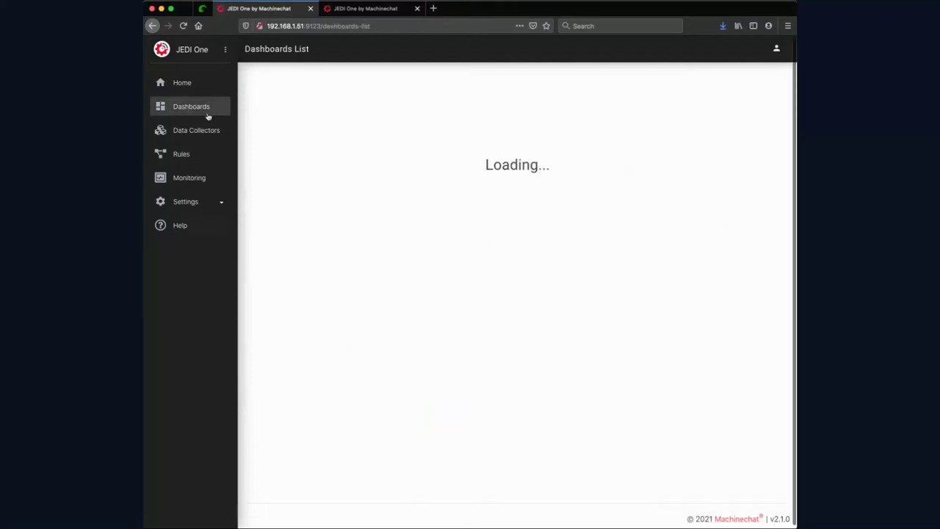
left_click(338, 153)
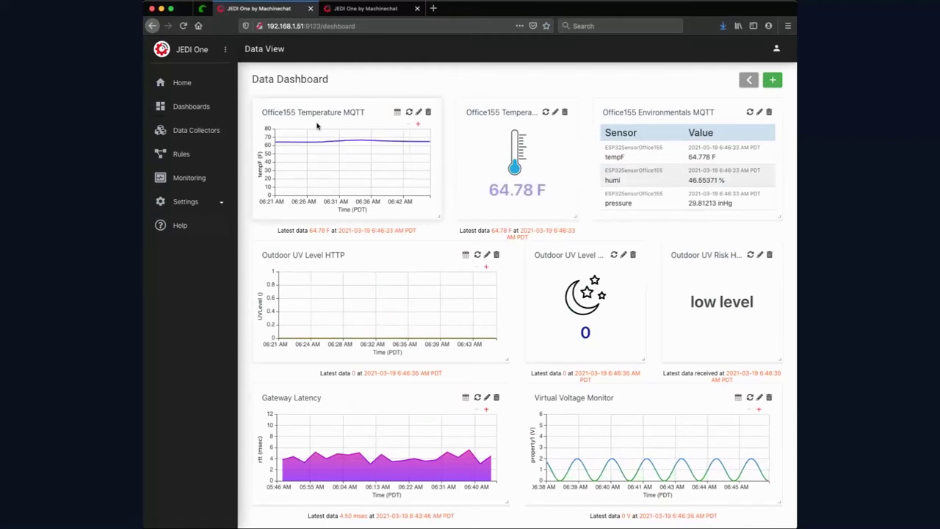
mouse_move(329, 139)
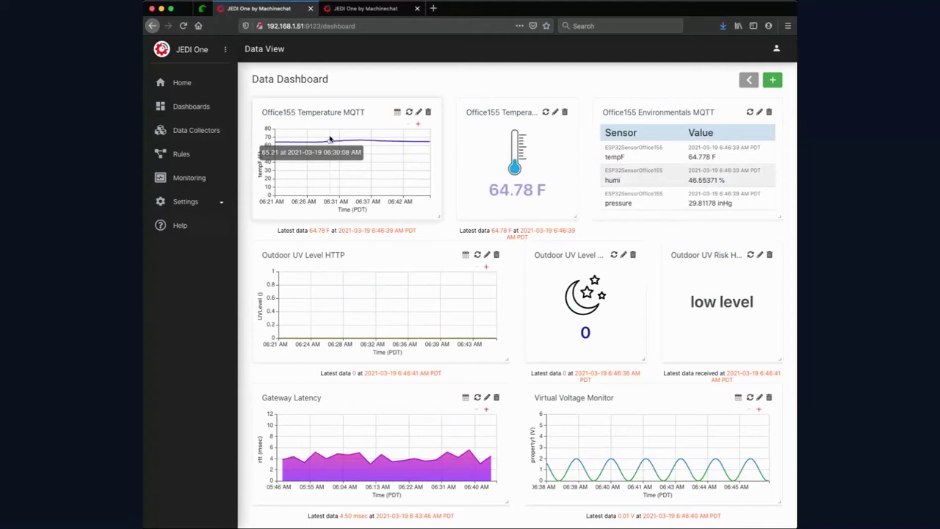
left_click(397, 115)
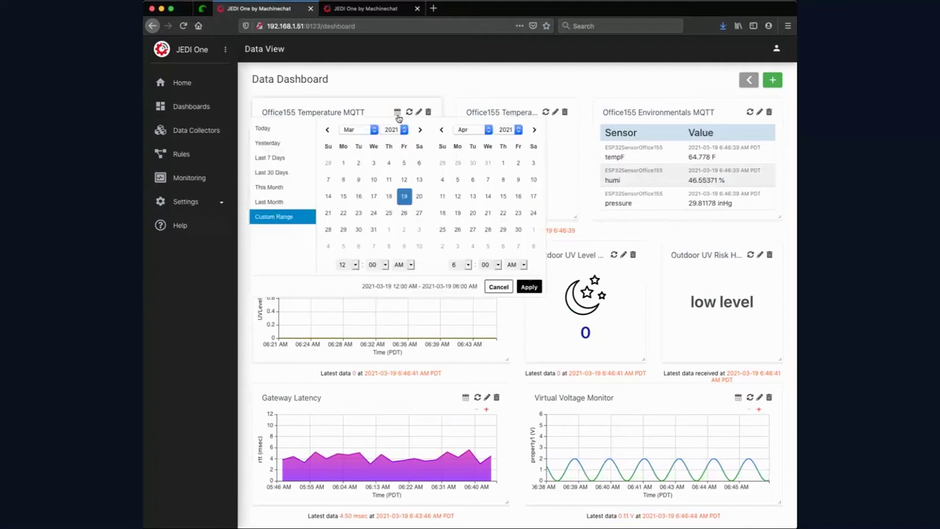
left_click(276, 144)
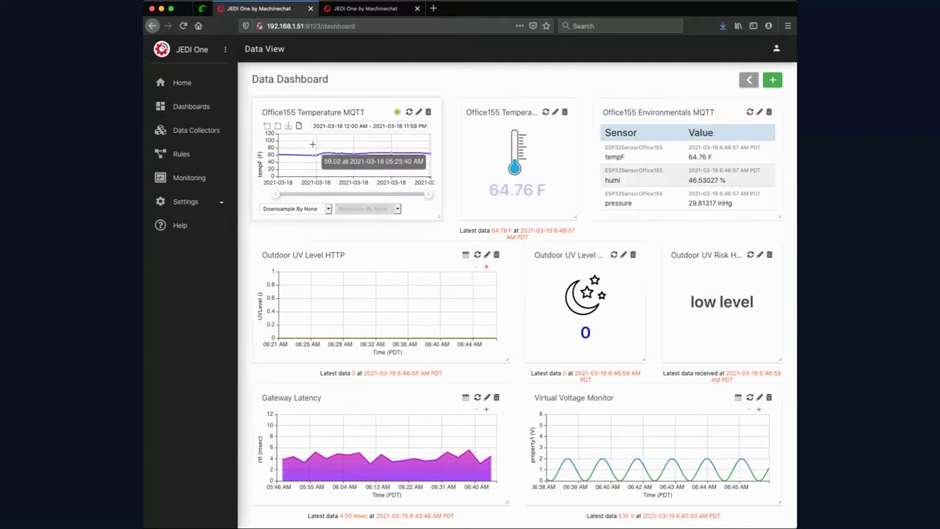
left_click_drag(321, 156, 339, 156)
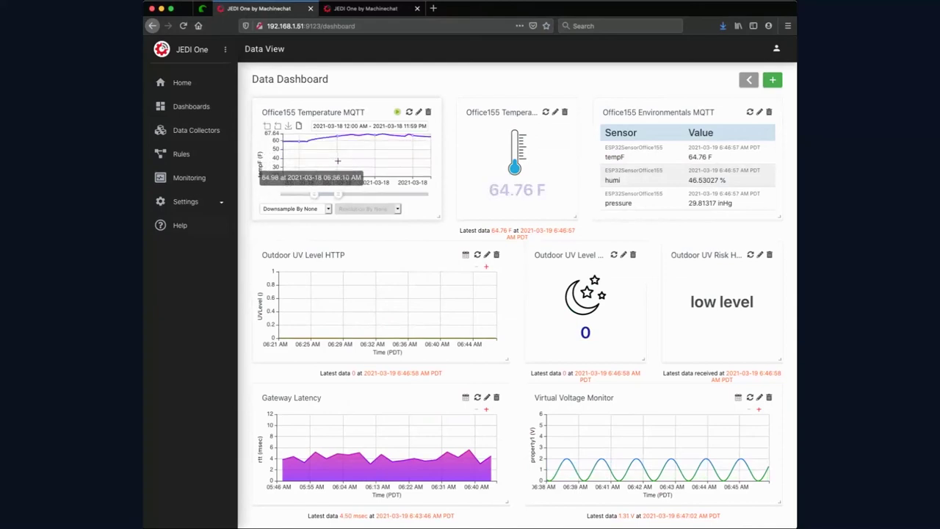